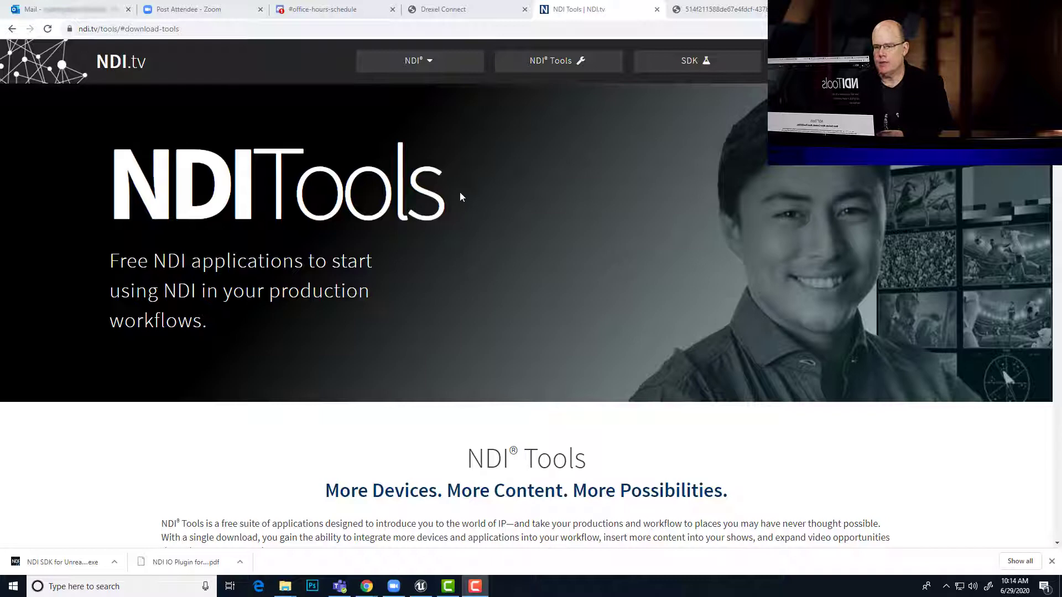
Step: Jump to the NDI Tools download cards for Windows, Mac and the Analysis Tool
scroll(495, 222, down, 4)
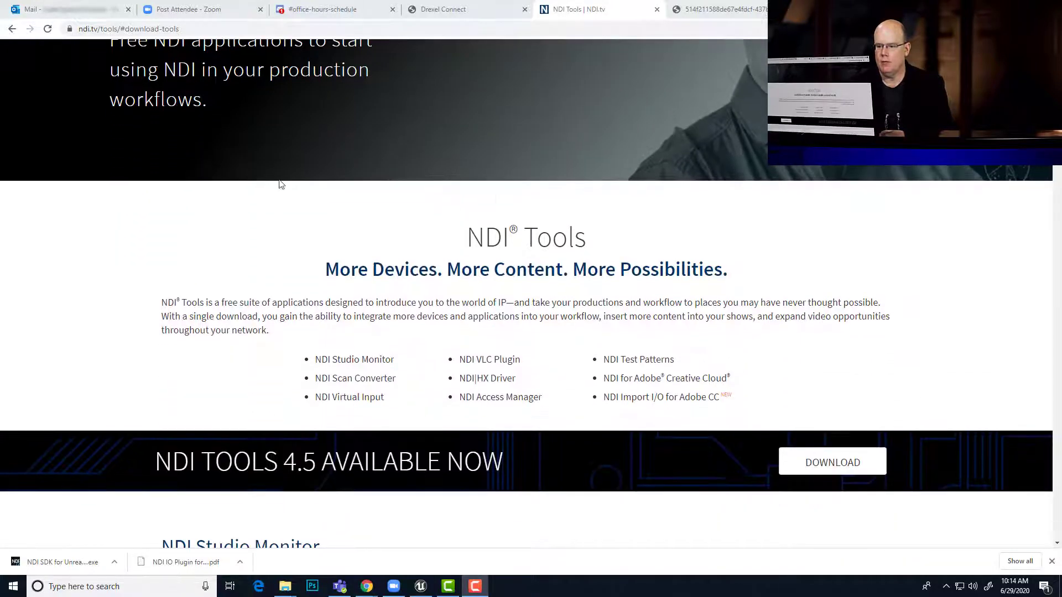
click(816, 469)
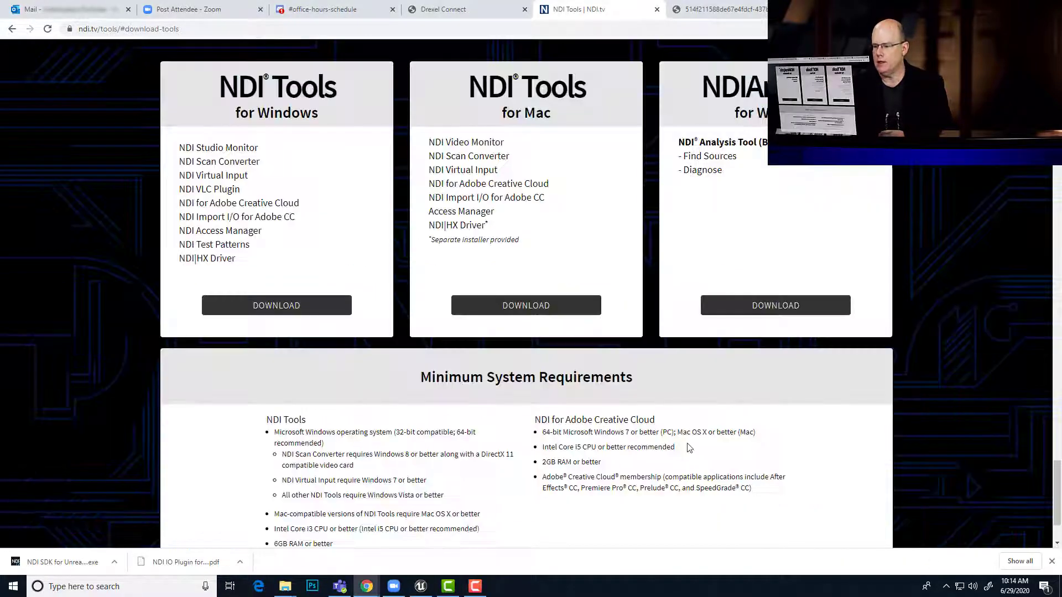
scroll(596, 425, down, 10)
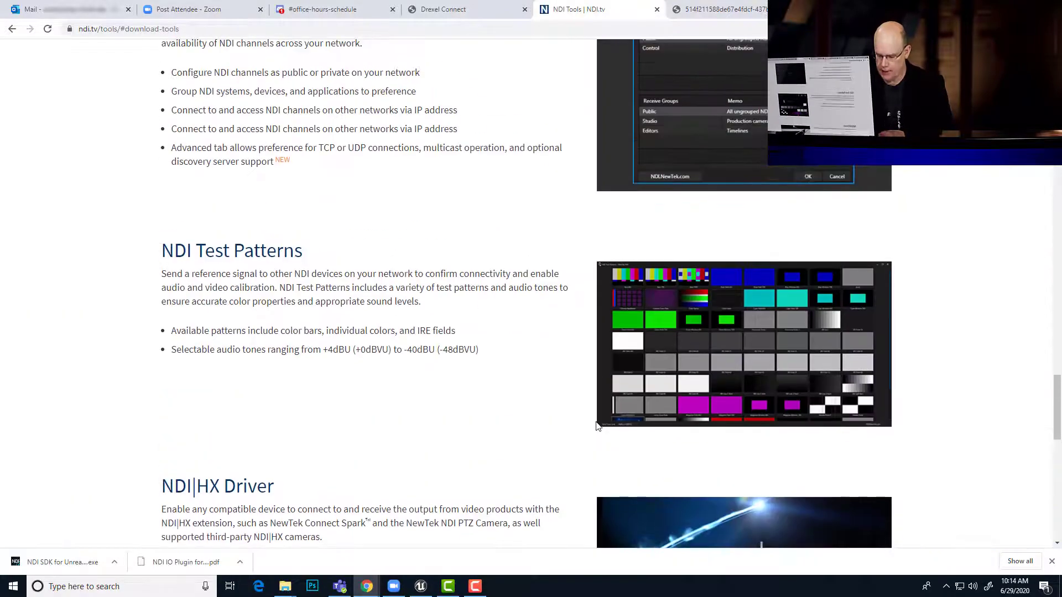
scroll(597, 425, up, 20)
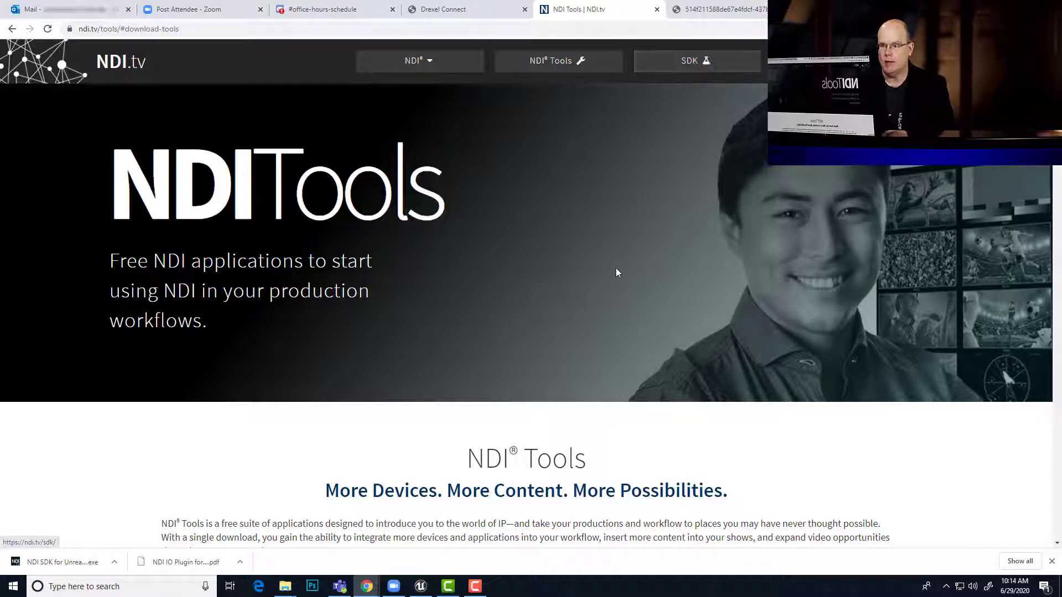
scroll(616, 269, down, 2)
scroll(618, 270, down, 2)
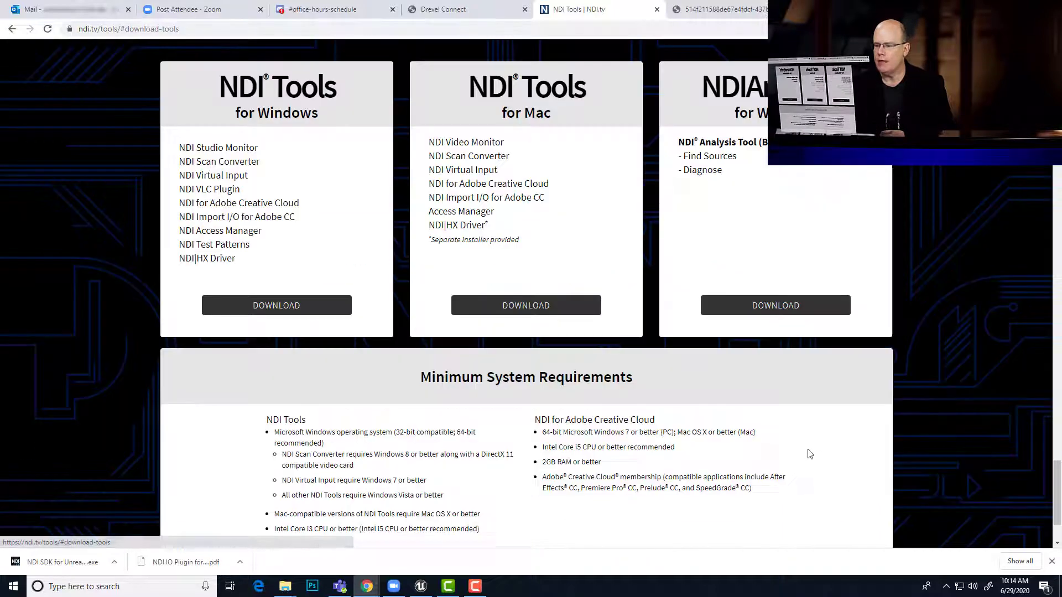
scroll(618, 270, down, 5)
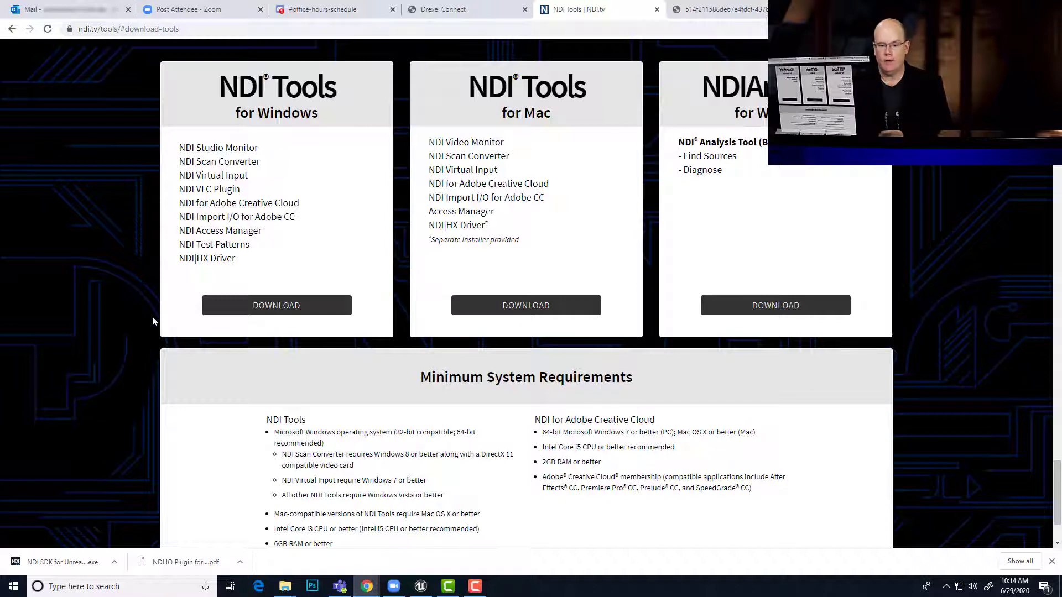
key(super)
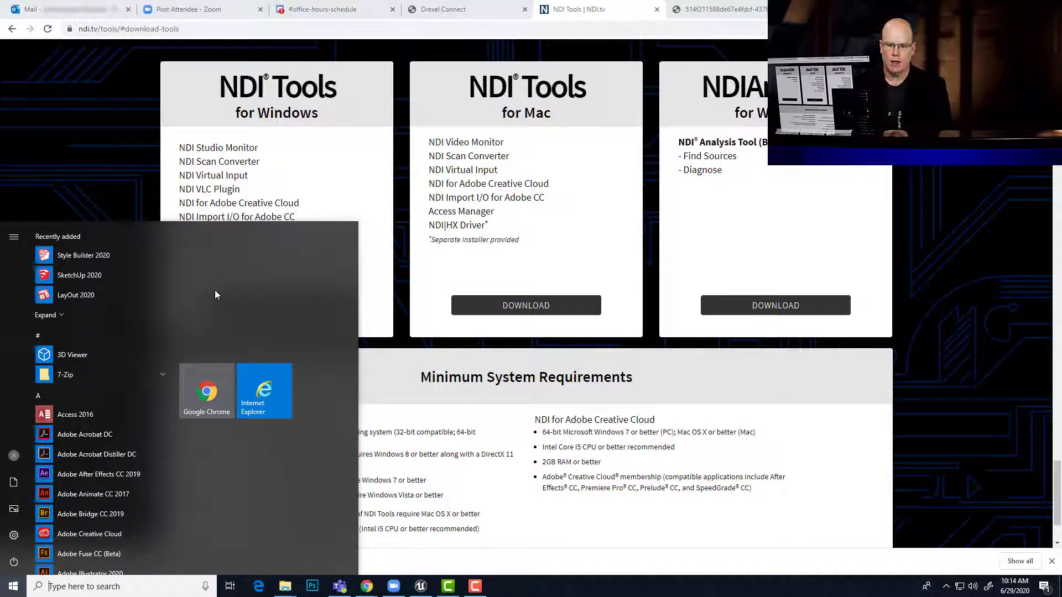
text(Stud)
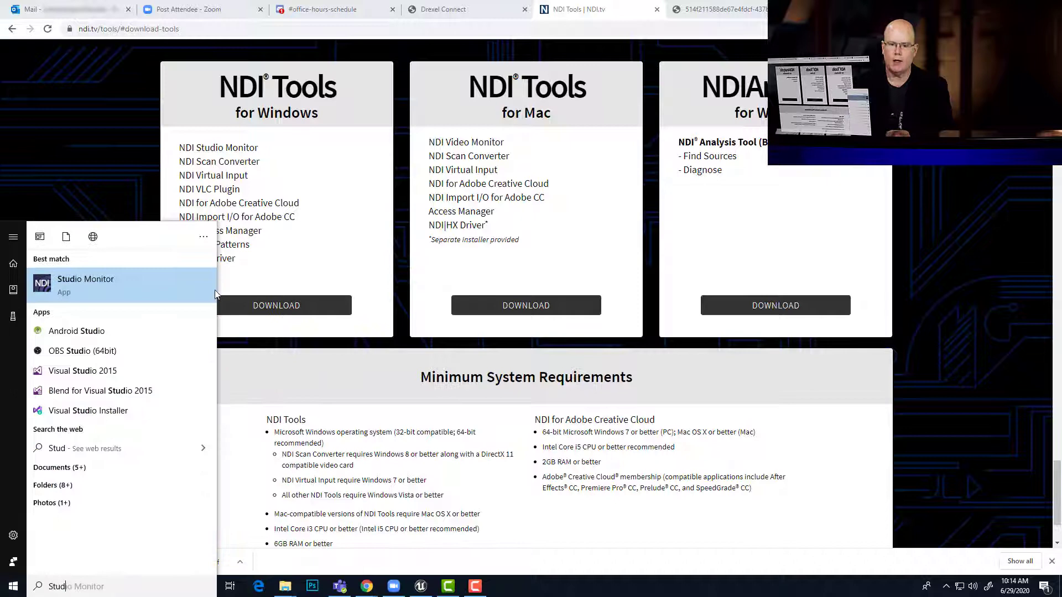
click(93, 290)
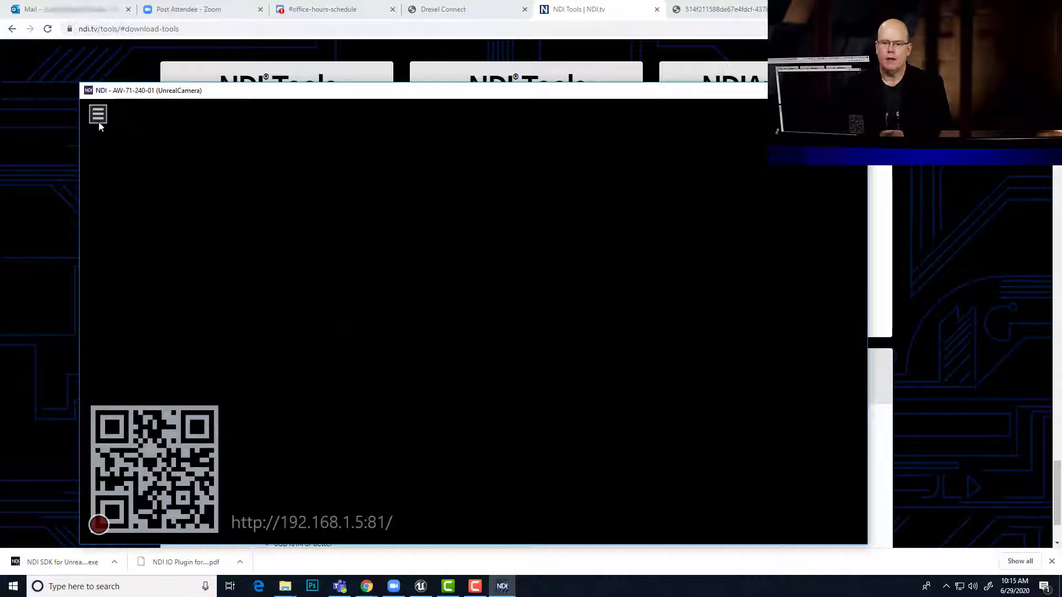
click(99, 120)
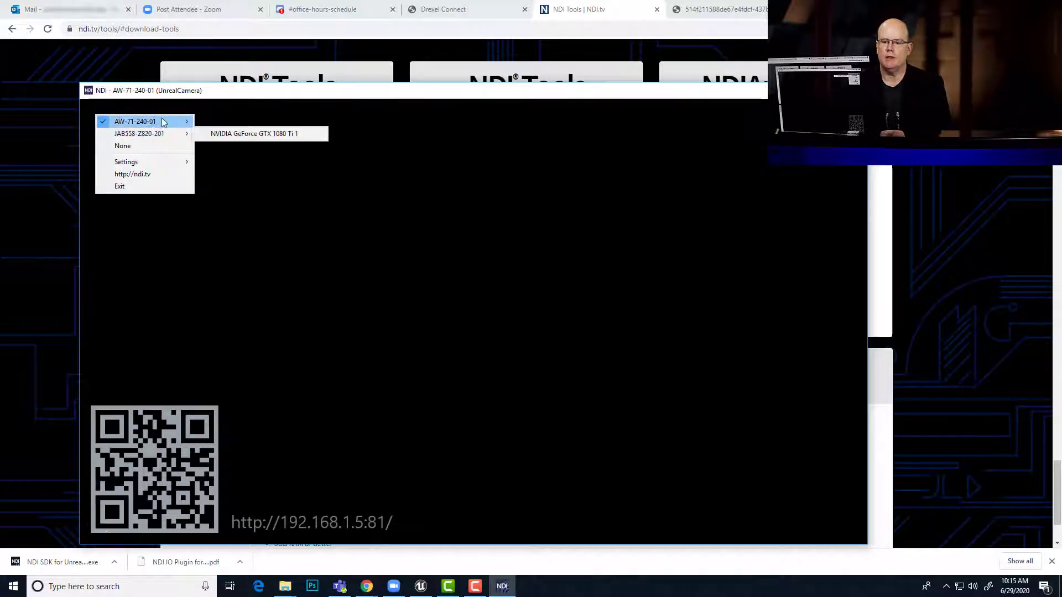
click(231, 122)
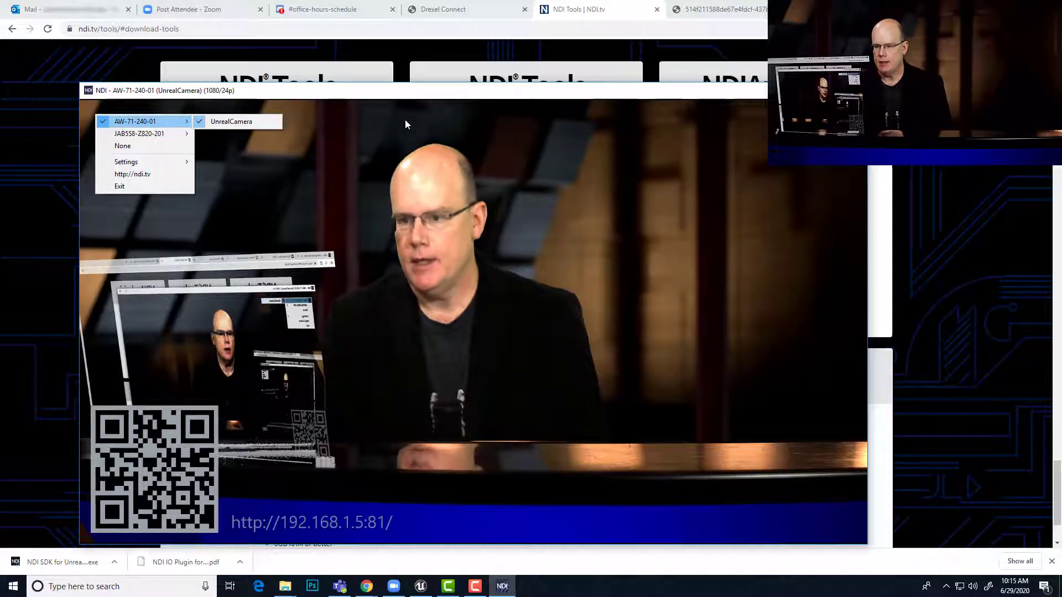
click(459, 231)
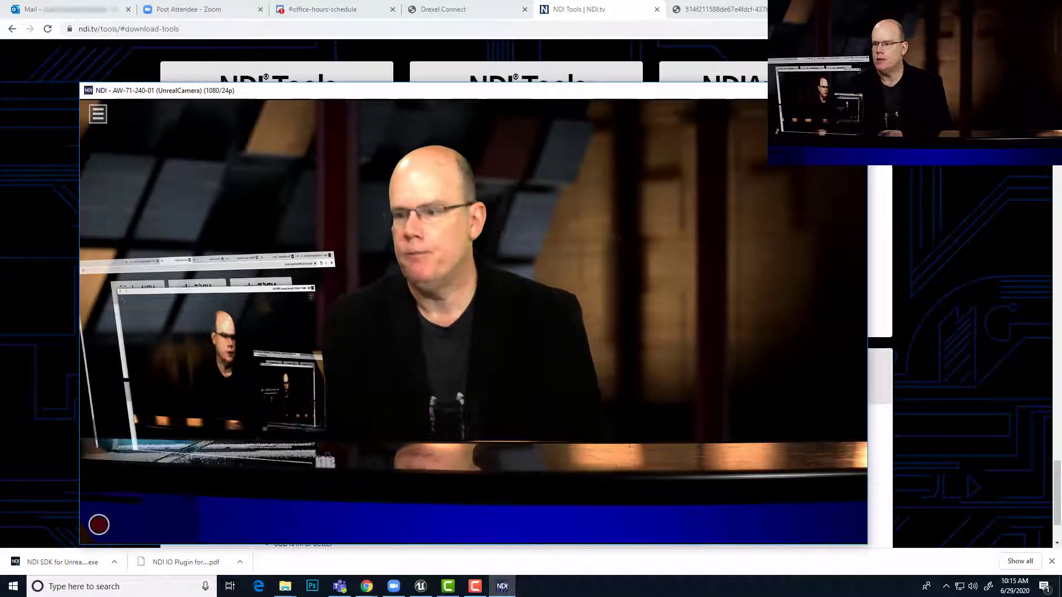
key(alt+F4)
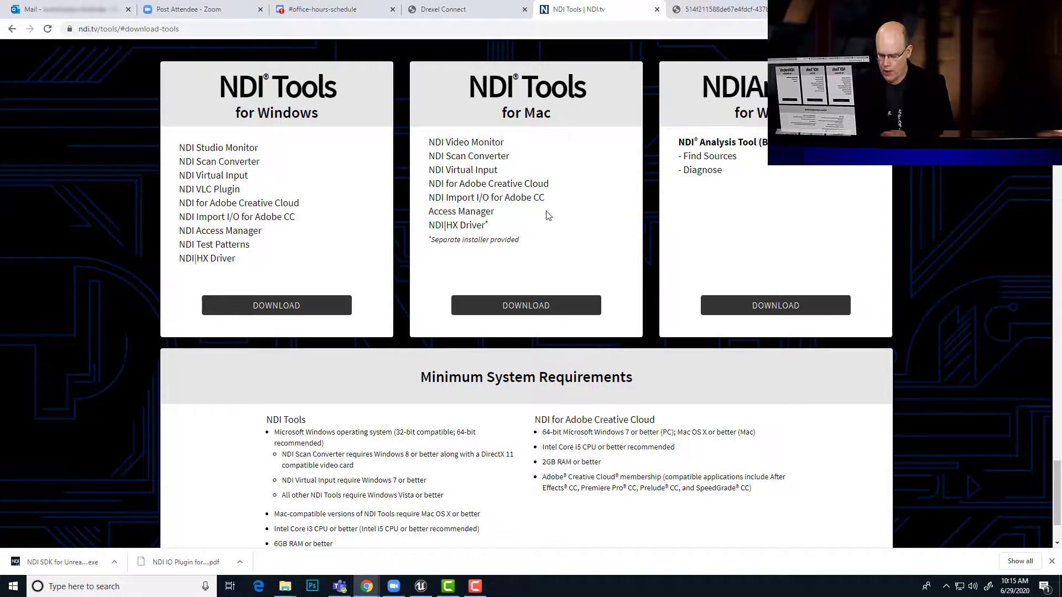
Step: Go to the NDI SDK page and request the NDI SDK for Unreal Engine 4.24 download
scroll(547, 216, up, 10)
click(703, 61)
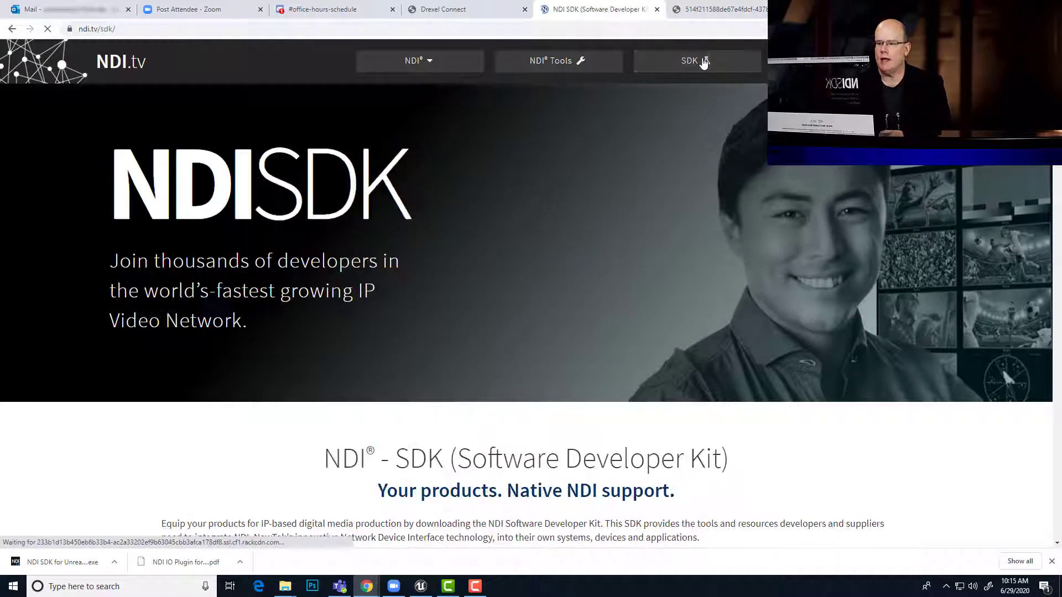
scroll(487, 309, down, 20)
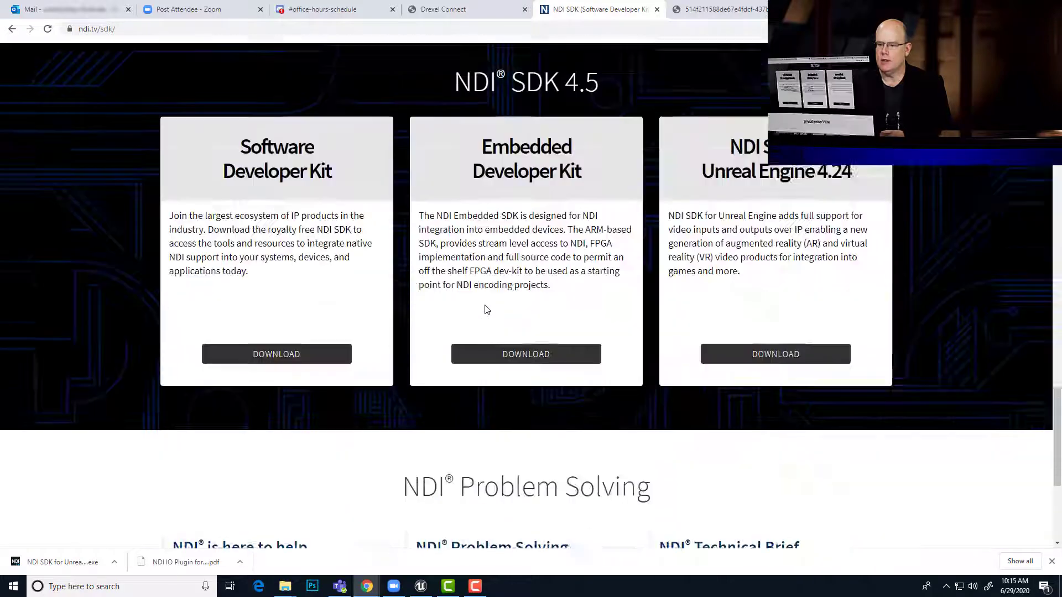
scroll(487, 308, down, 2)
scroll(744, 290, up, 3)
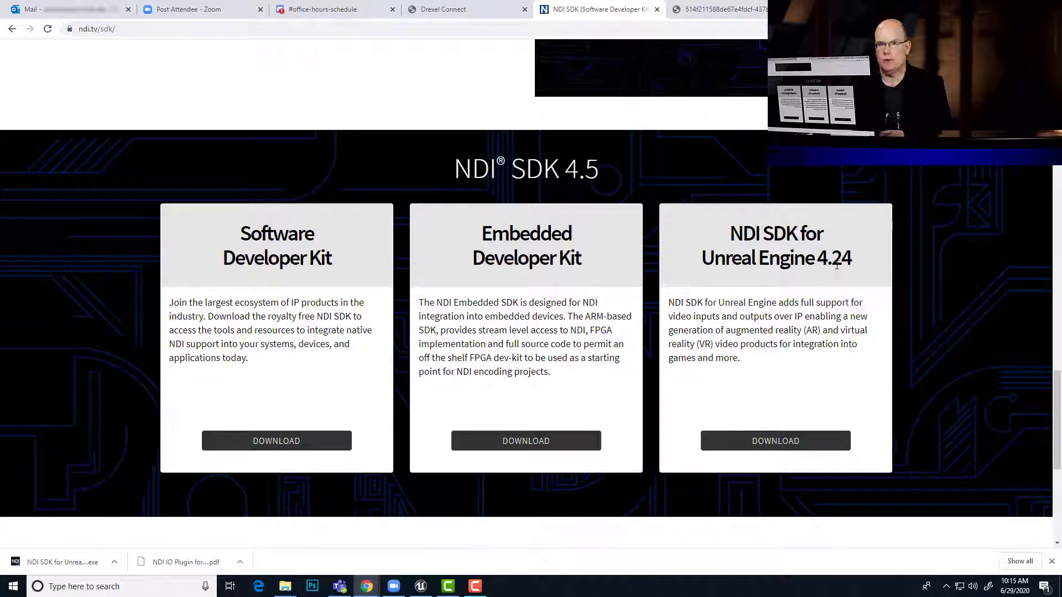
click(745, 442)
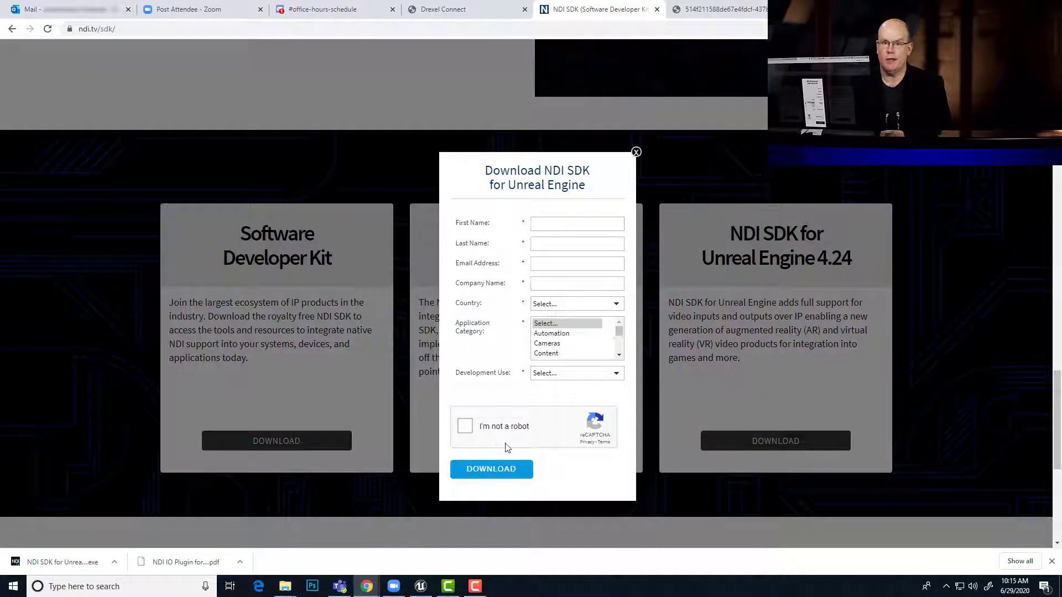
Step: Dismiss the SDK form, then follow the Outlook thank-you email's link to the Unreal Engine 4.24/4.25 downloads
click(636, 152)
key(alt+Tab)
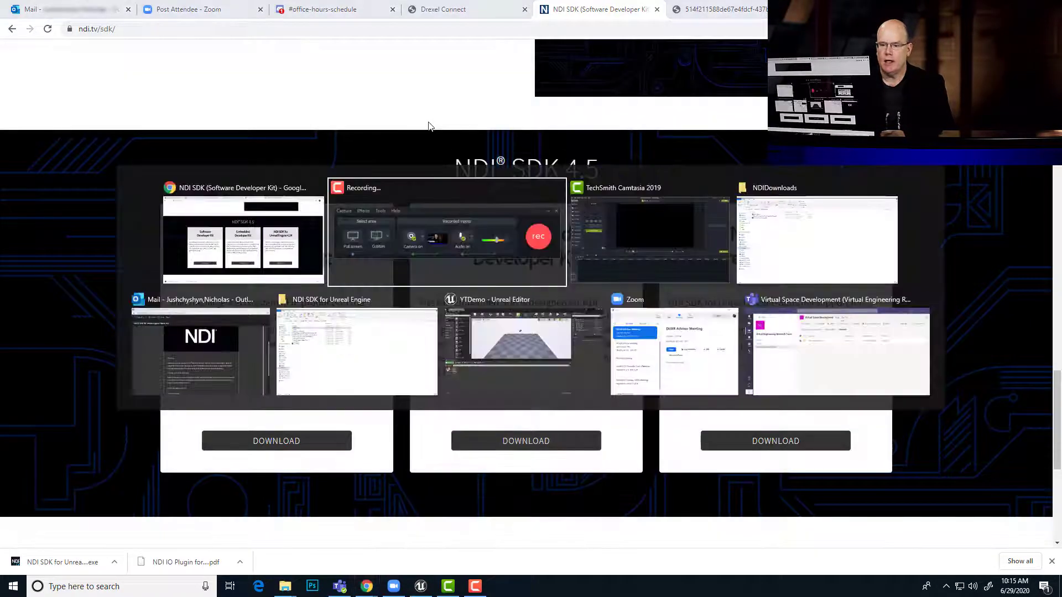
click(197, 354)
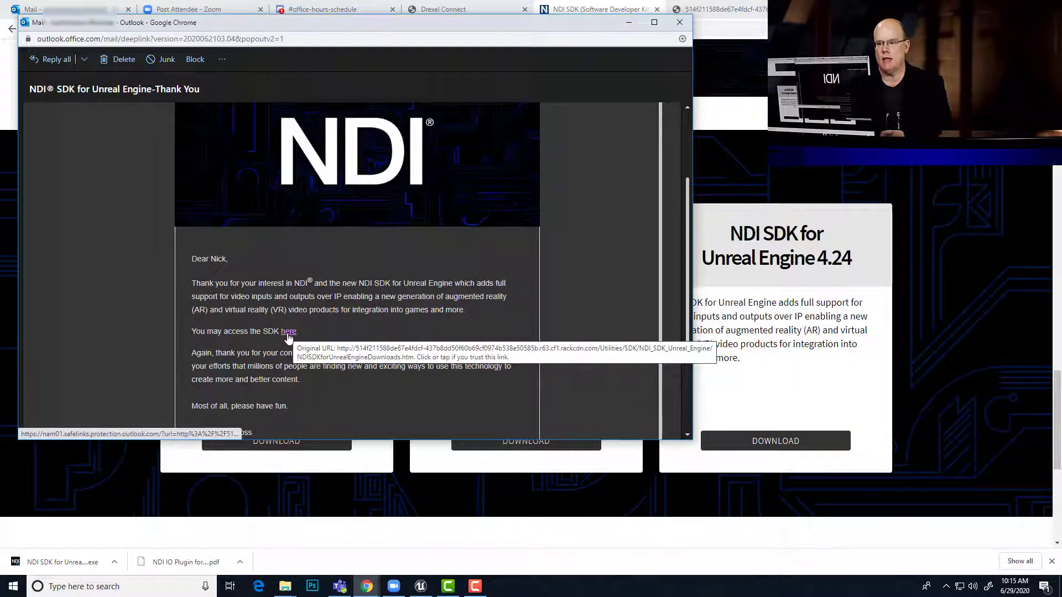
click(724, 10)
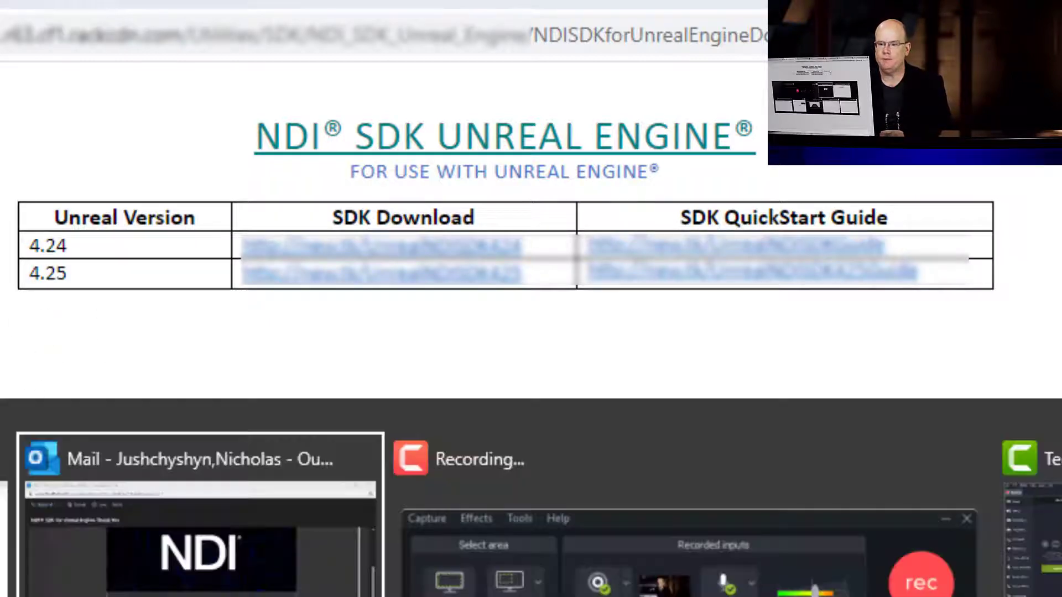
key(alt+Tab)
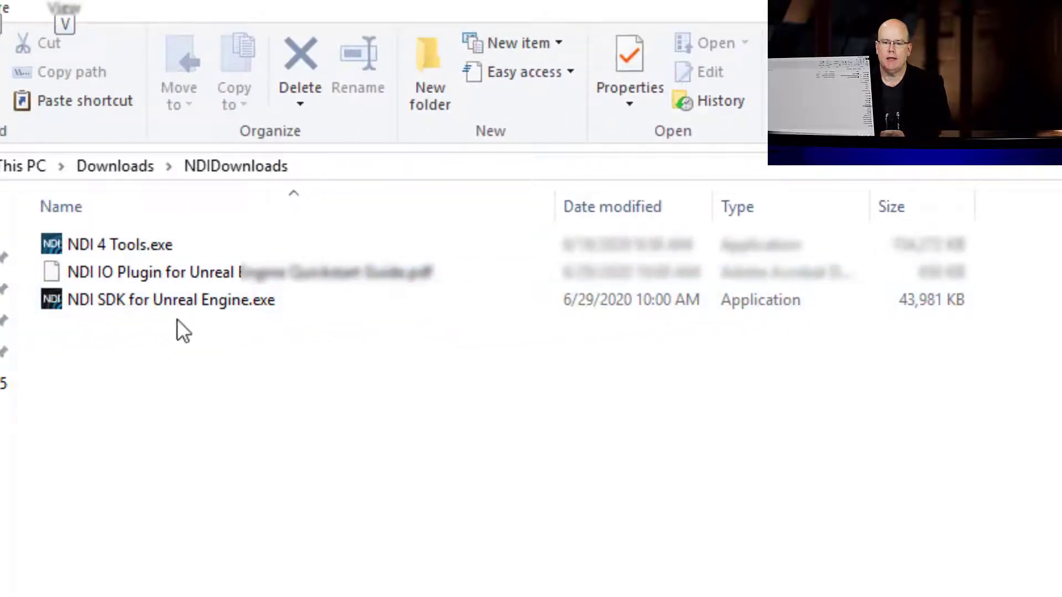
Step: Switch to File Explorer showing the Downloads\NDIDownloads folder with the NDI installers and quickstart PDF
mouse_move(128, 253)
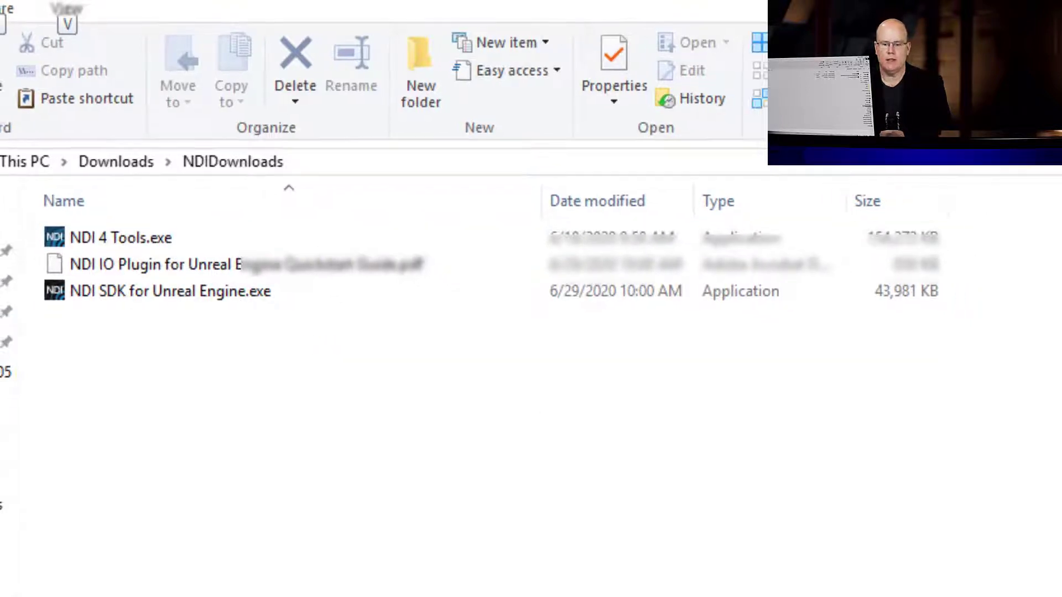
click(13, 587)
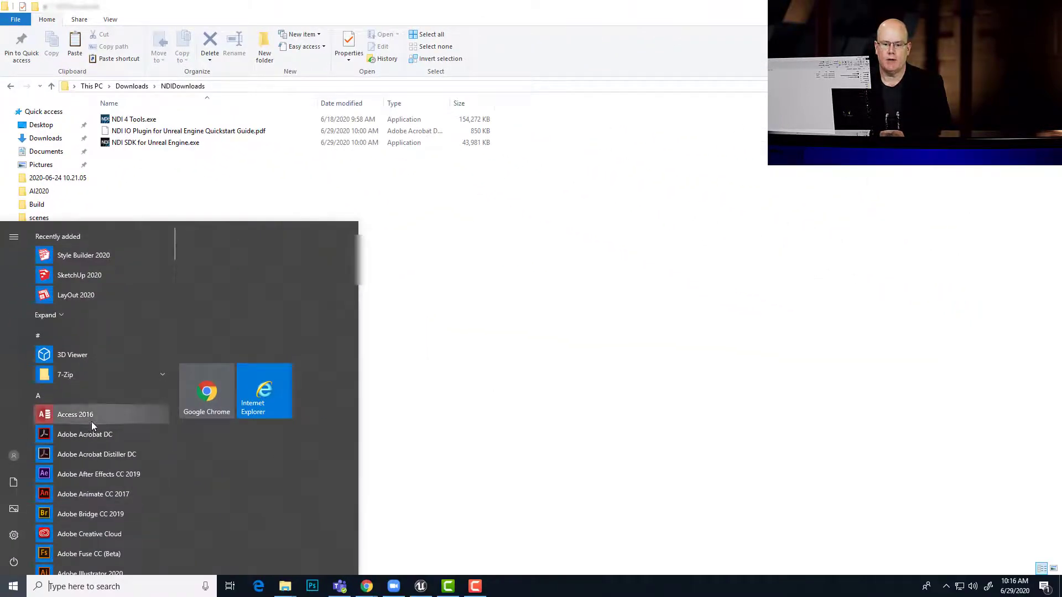
scroll(91, 420, down, 20)
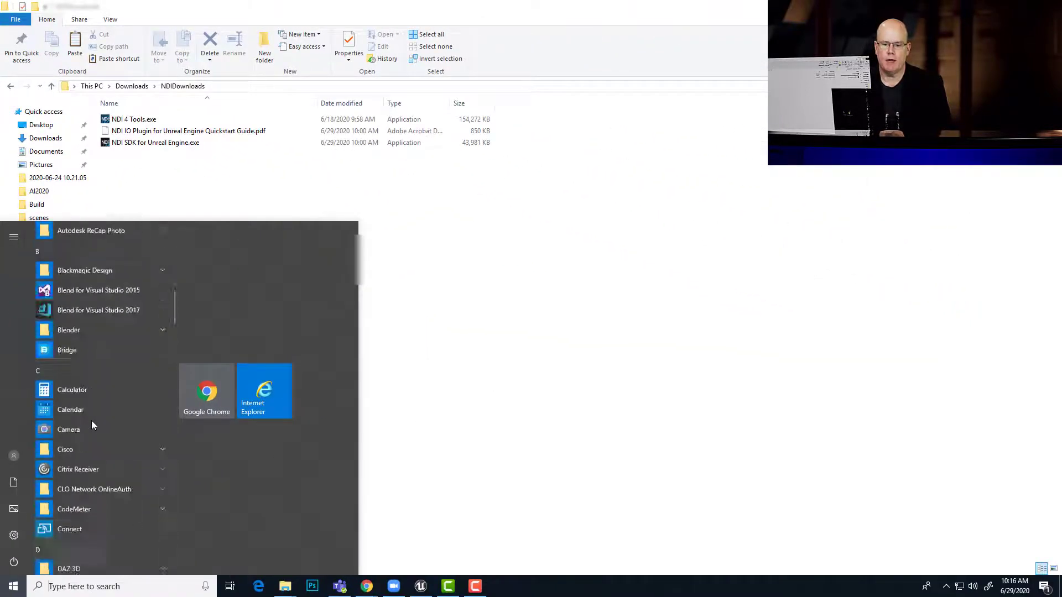
scroll(91, 421, up, 3)
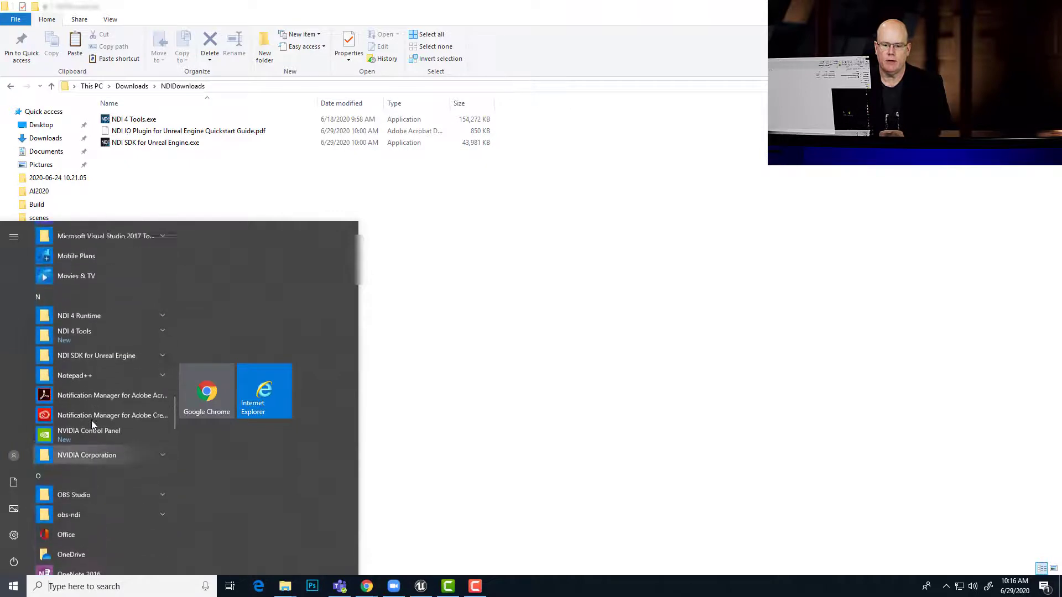
click(69, 379)
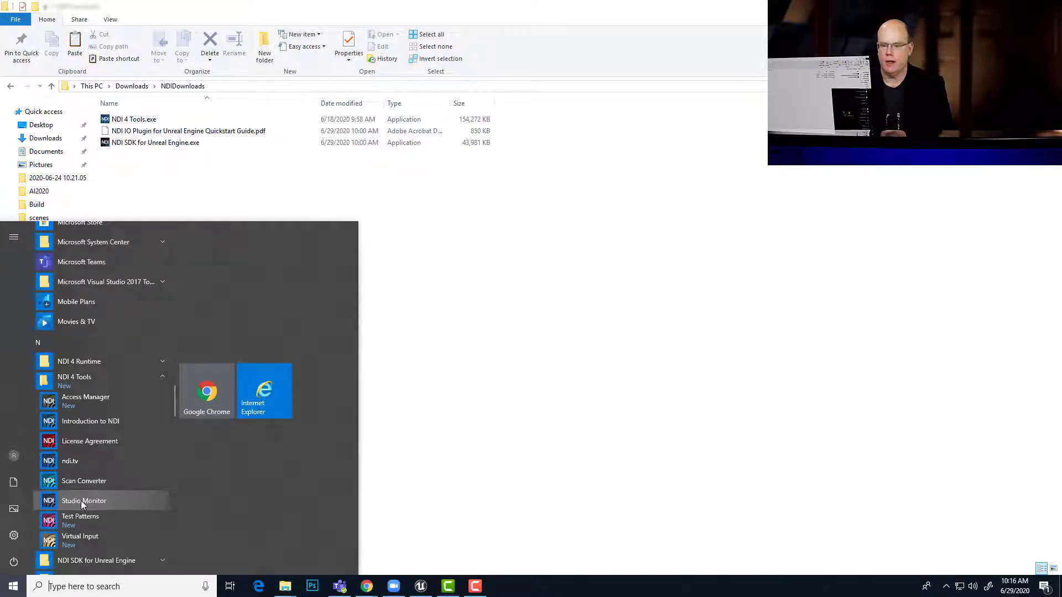
click(347, 257)
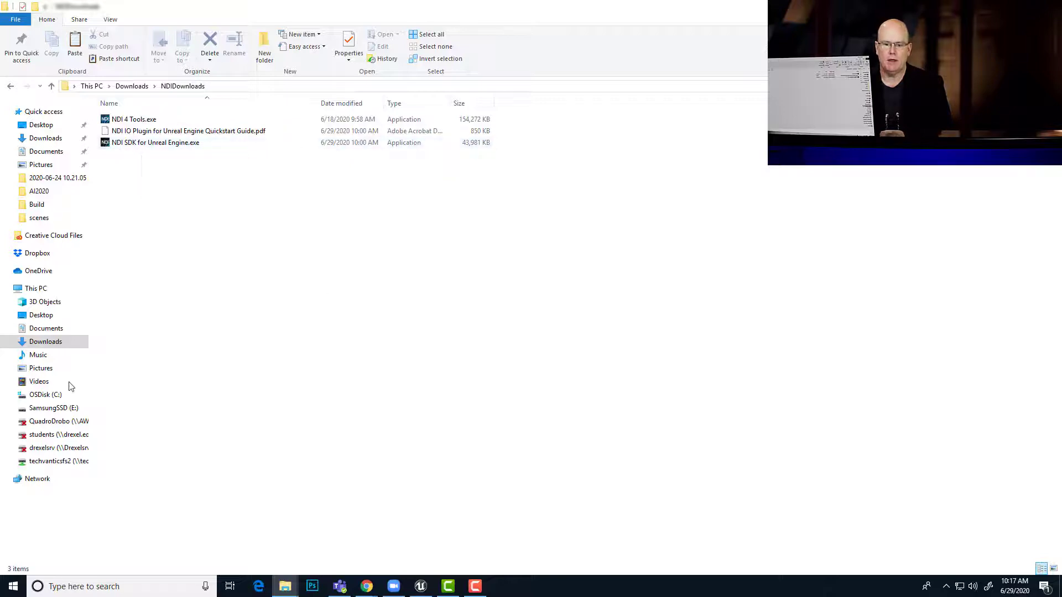
Step: Browse to C:\Program Files\NewTek\NDI SDK for Unreal Engine\NDIExamples\Plugins to find NDIIOPlugin
click(47, 396)
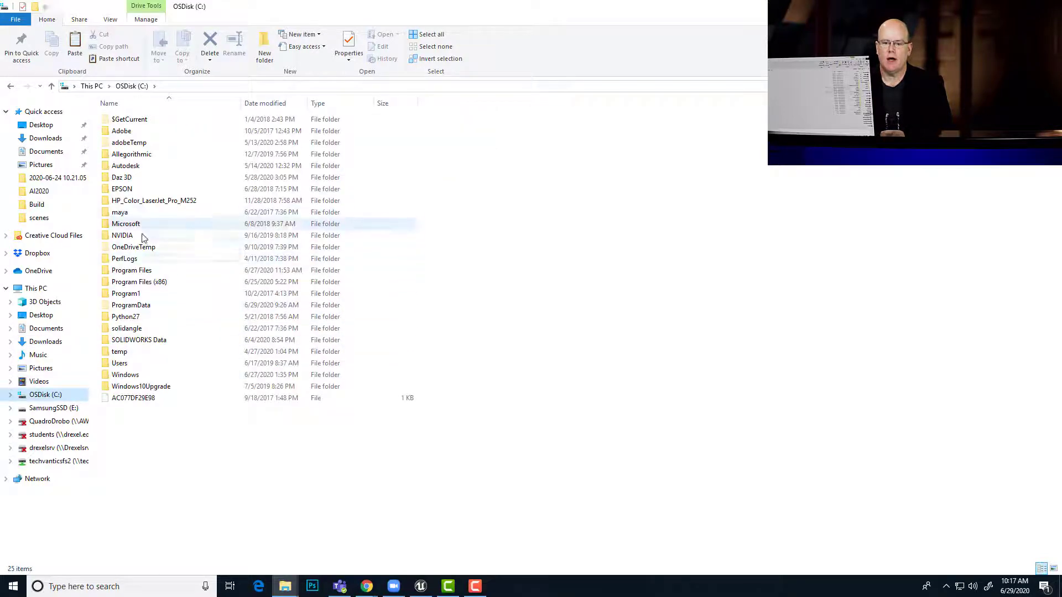
double_click(144, 272)
scroll(178, 357, down, 15)
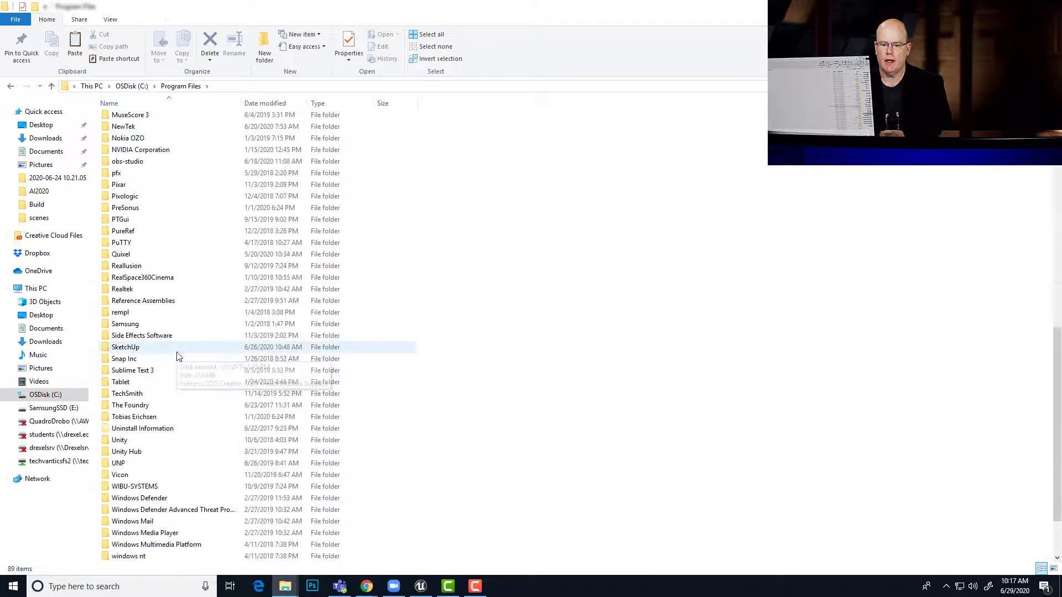
scroll(179, 357, up, 8)
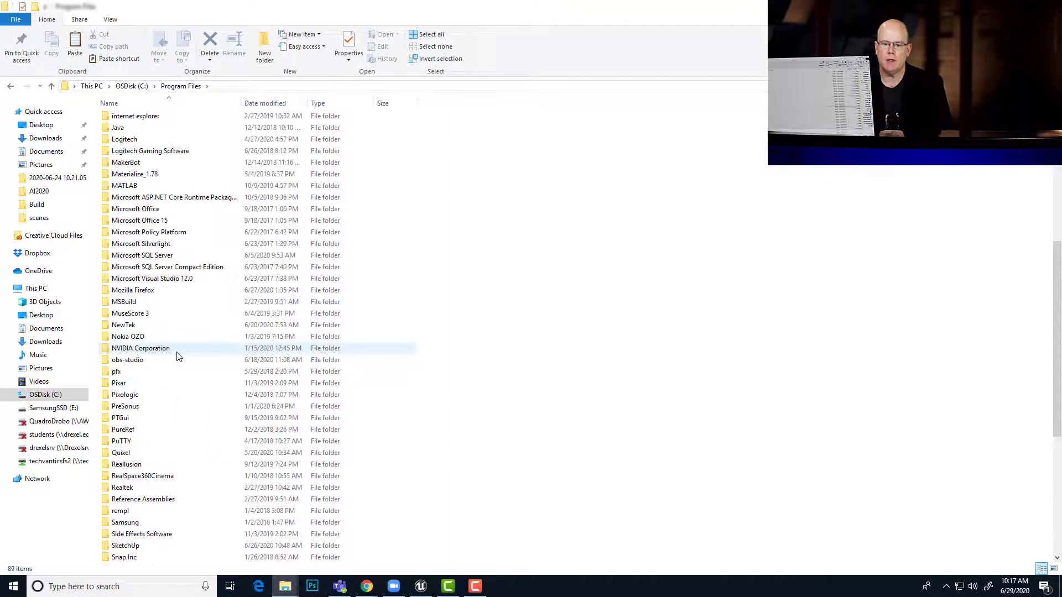
double_click(126, 326)
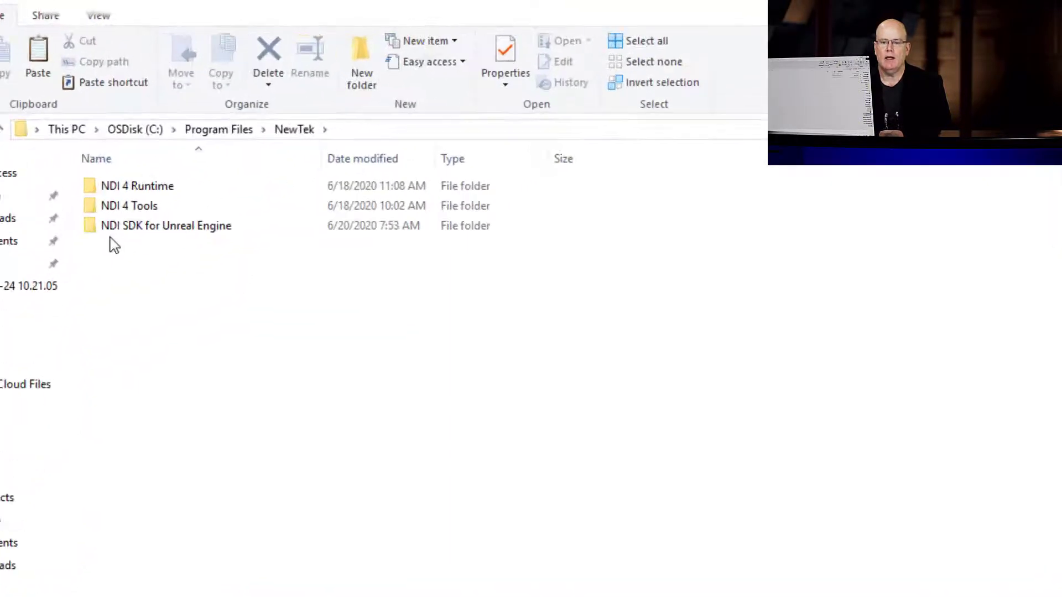
mouse_move(112, 272)
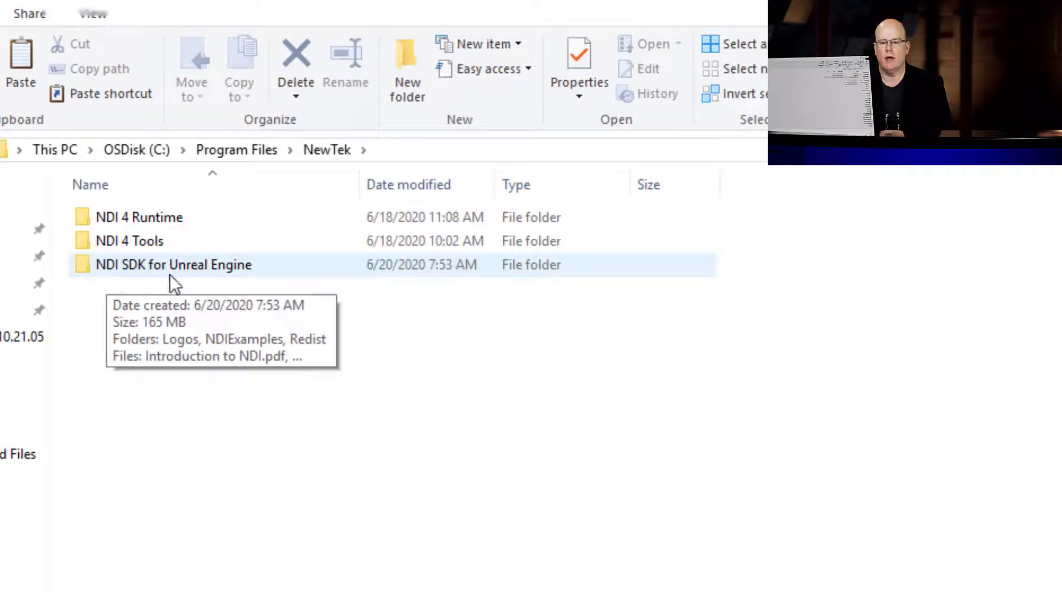
double_click(204, 267)
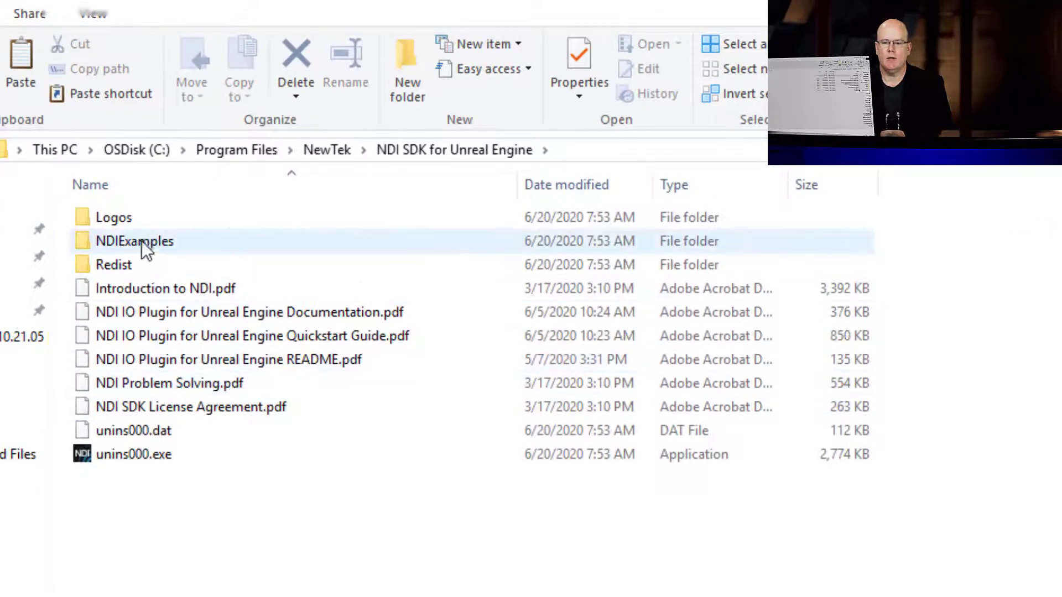
double_click(102, 243)
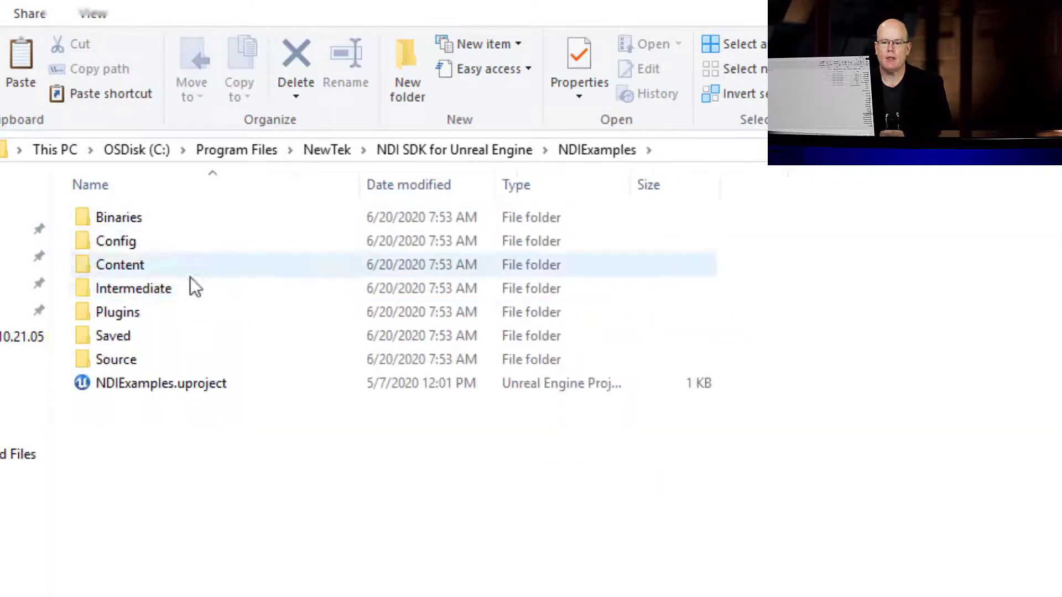
double_click(114, 312)
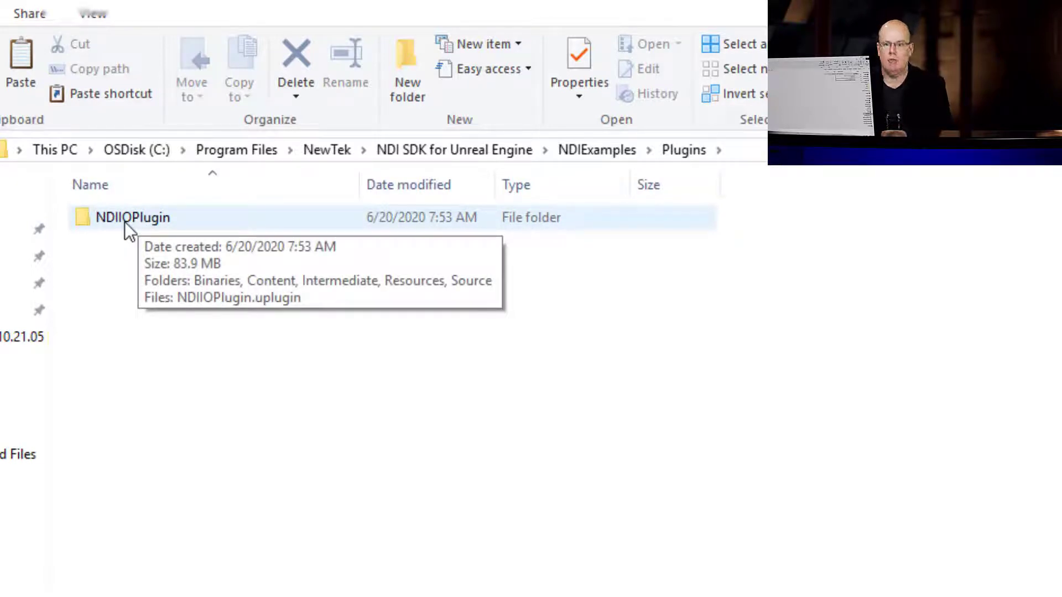
Step: Copy the NDIIOPlugin folder into E:\EPIC\UE_4.25\Engine\Plugins
right_click(80, 212)
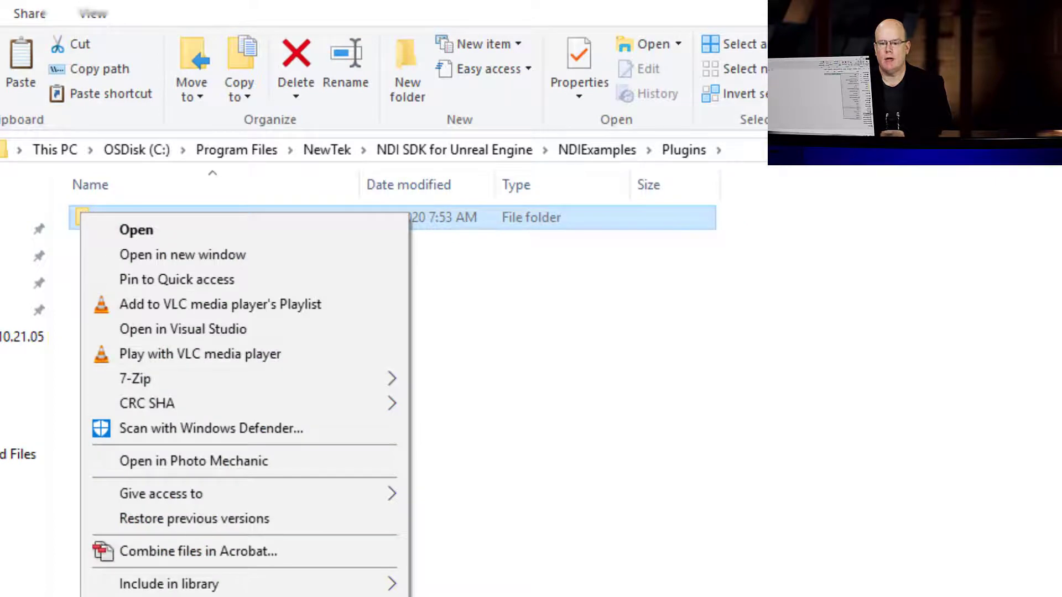
key(Escape)
click(16, 487)
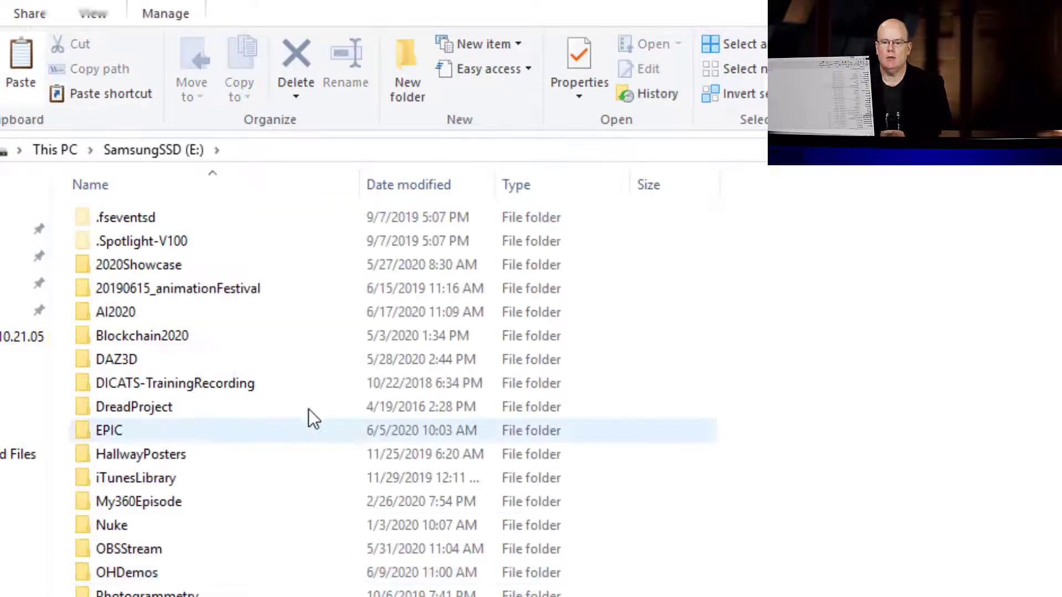
double_click(114, 434)
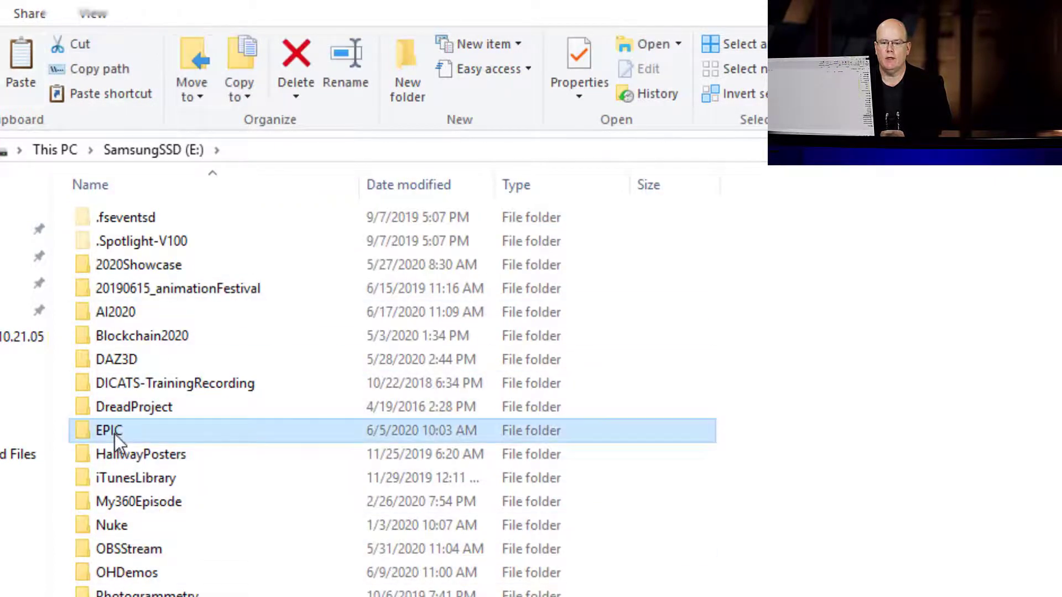
double_click(115, 222)
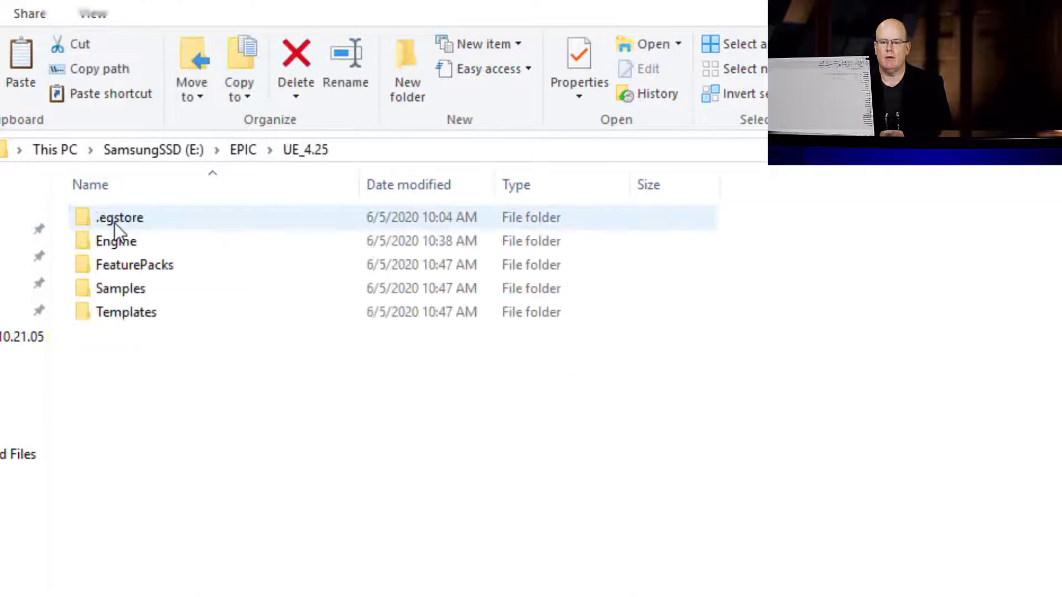
double_click(157, 242)
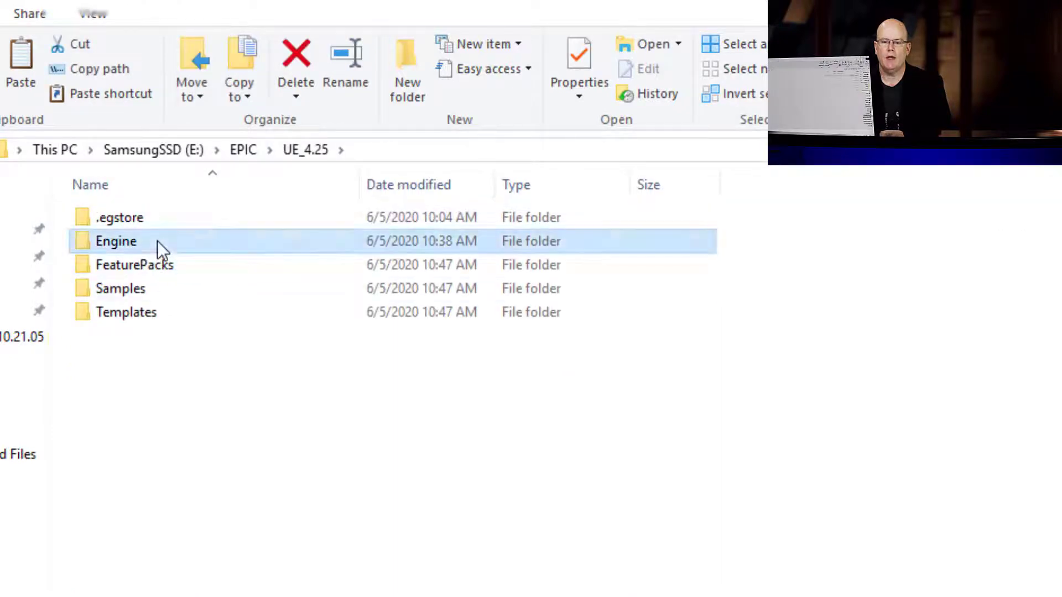
double_click(114, 408)
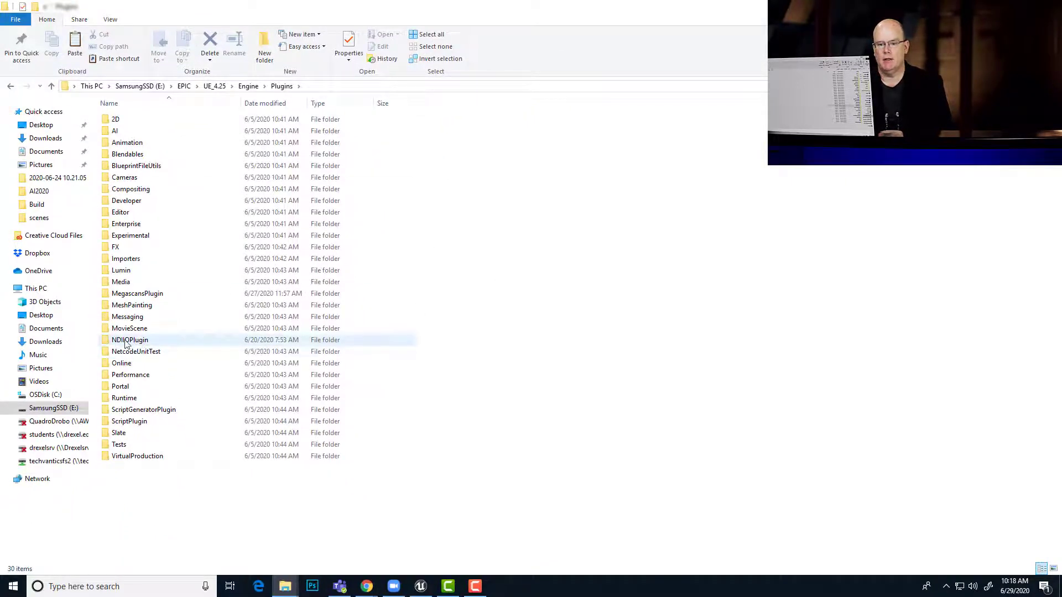
mouse_move(139, 342)
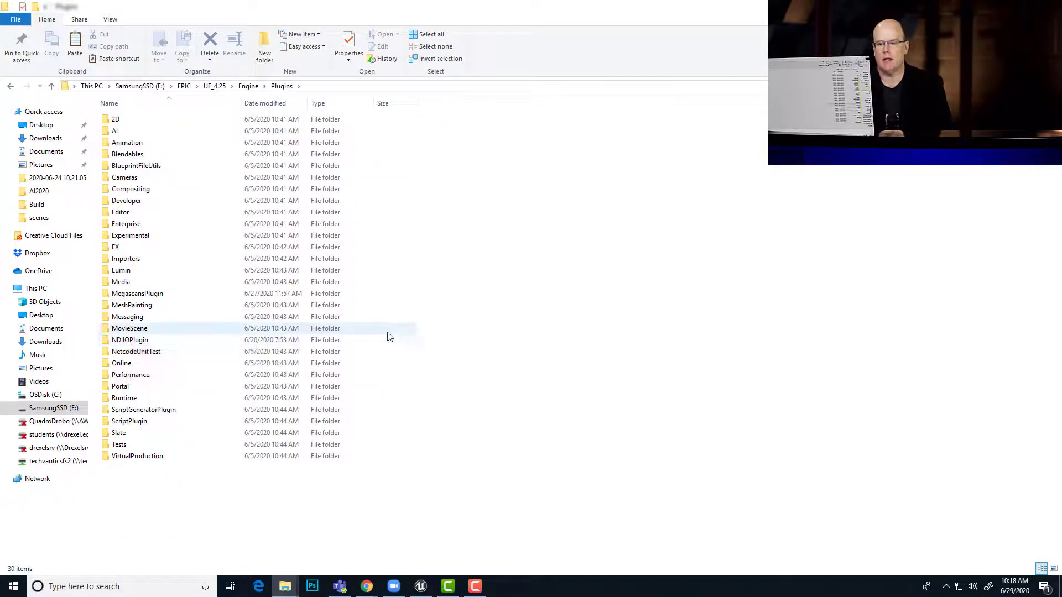
Step: In Unreal Editor, open the Plugins window from the Edit menu
click(420, 587)
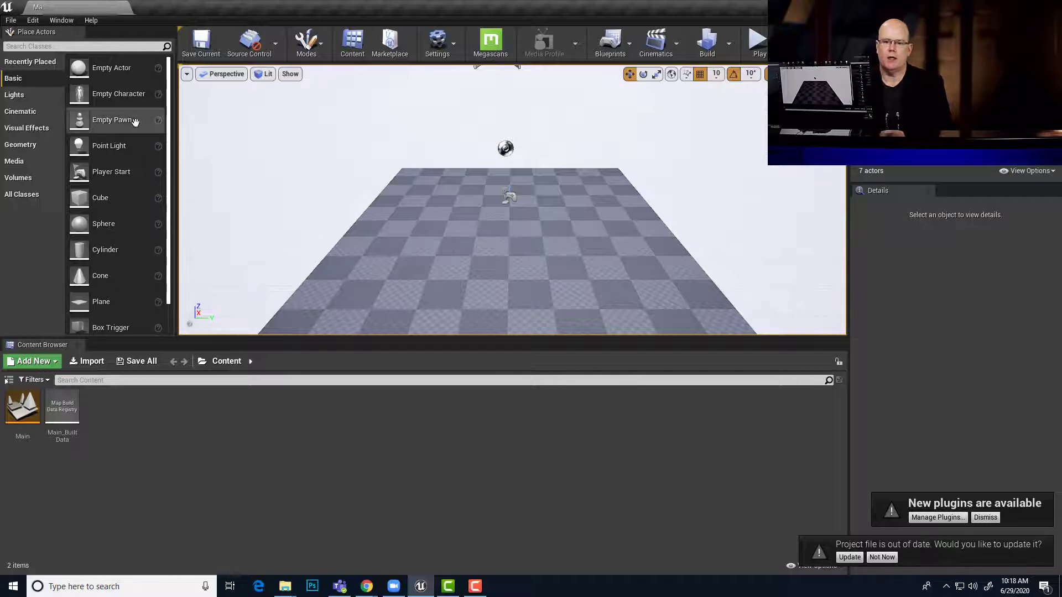
click(33, 22)
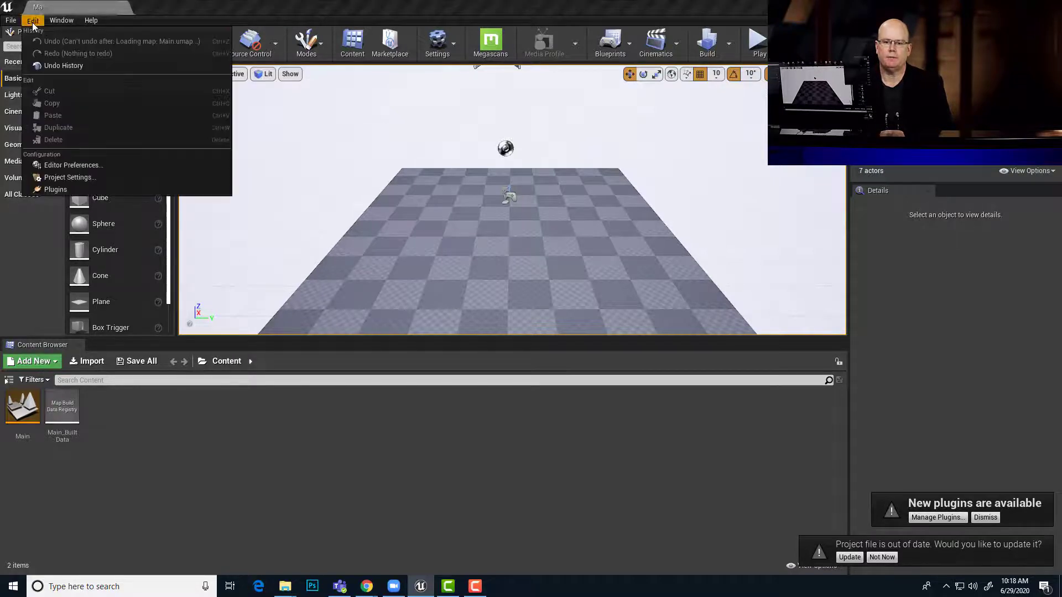
click(50, 189)
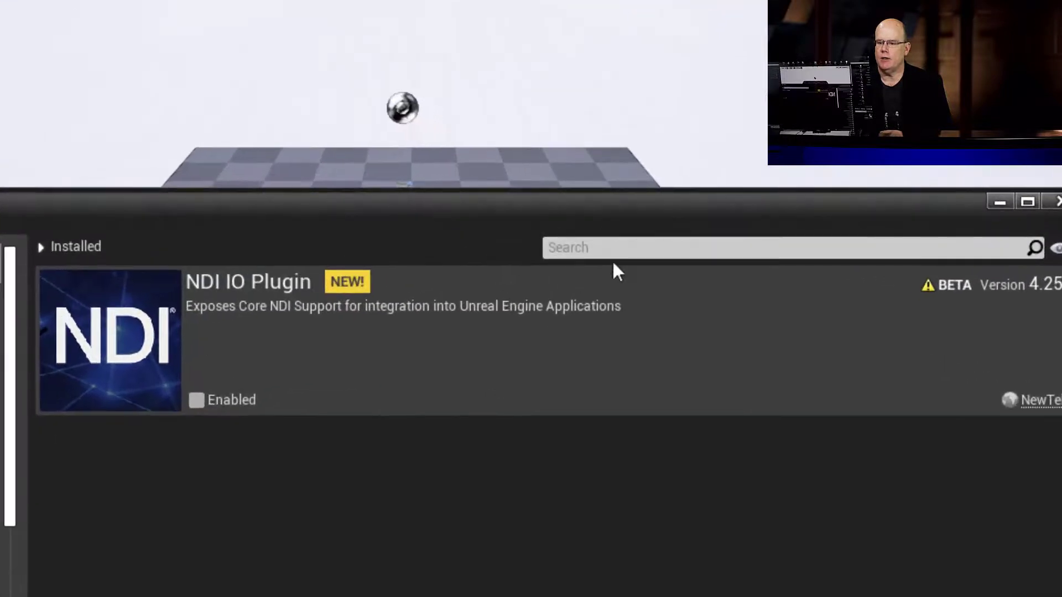
Step: Filter plugins by 'ndi' and enable NDI IO Plugin, accepting the beta warning
click(616, 247)
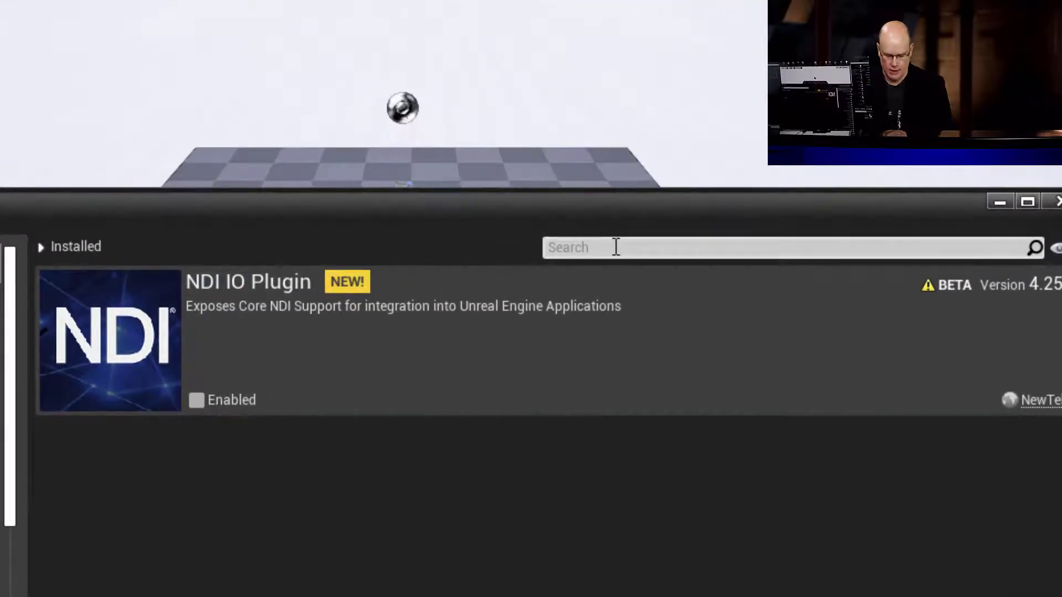
text(ndi)
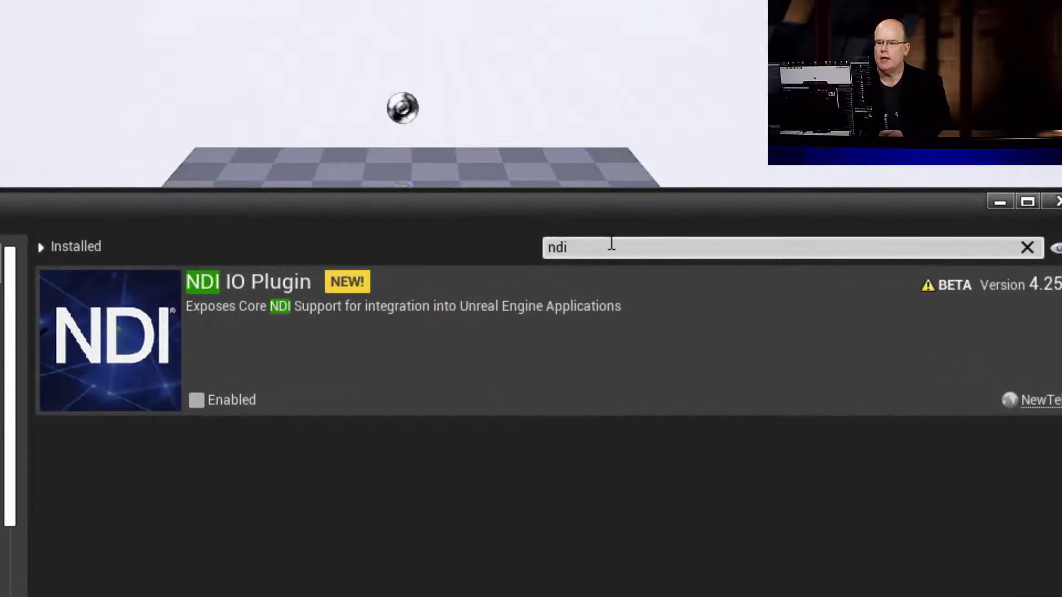
click(197, 400)
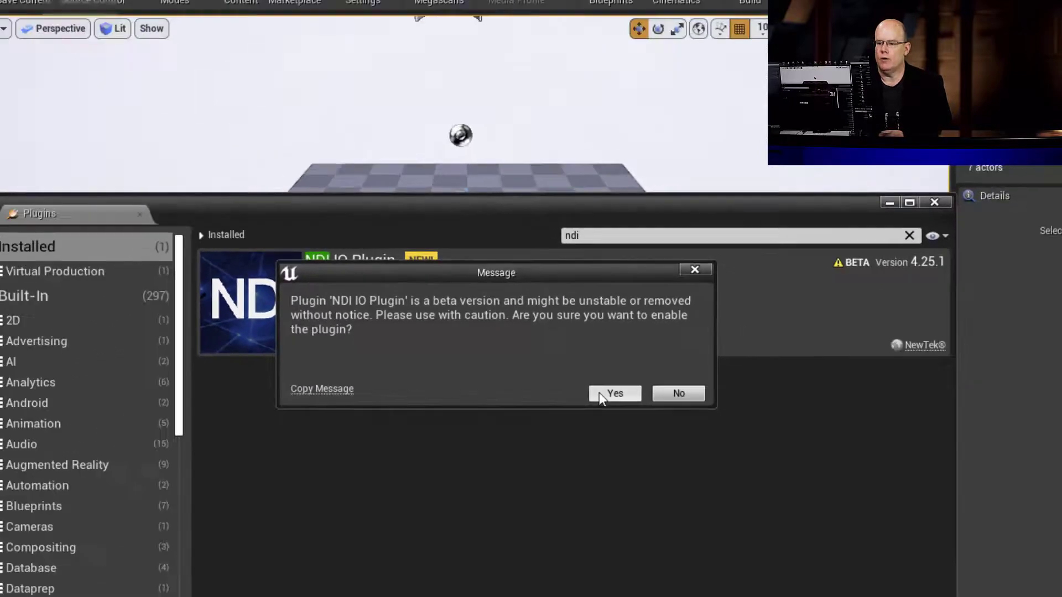
click(617, 468)
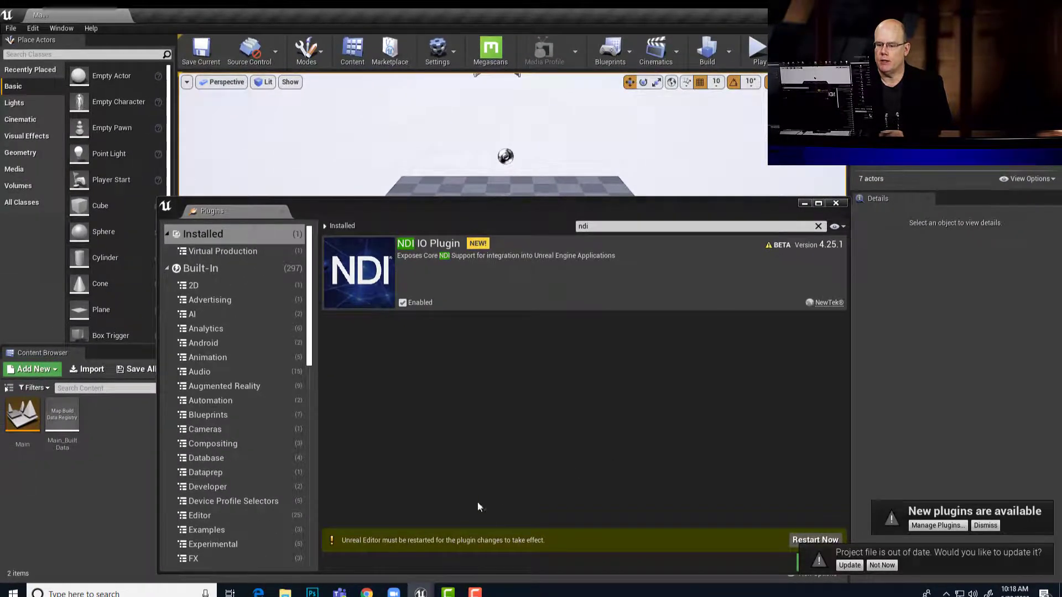
Step: Restart Unreal Editor so the NDI IO Plugin 4.25.1 takes effect
click(801, 541)
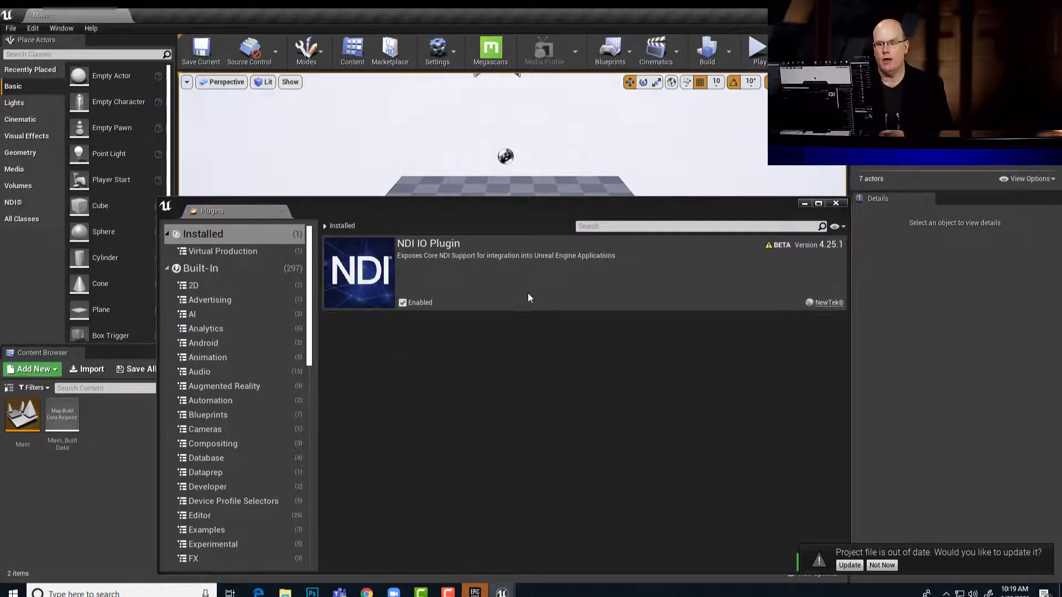
Step: Move the Plugins window aside and close it
drag(485, 208, 467, 150)
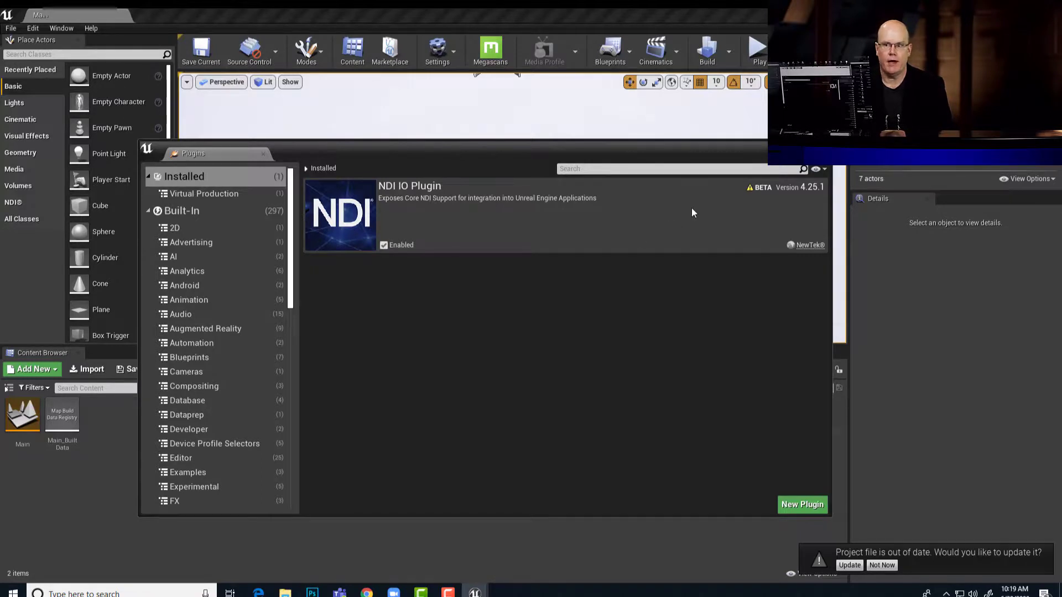
click(824, 146)
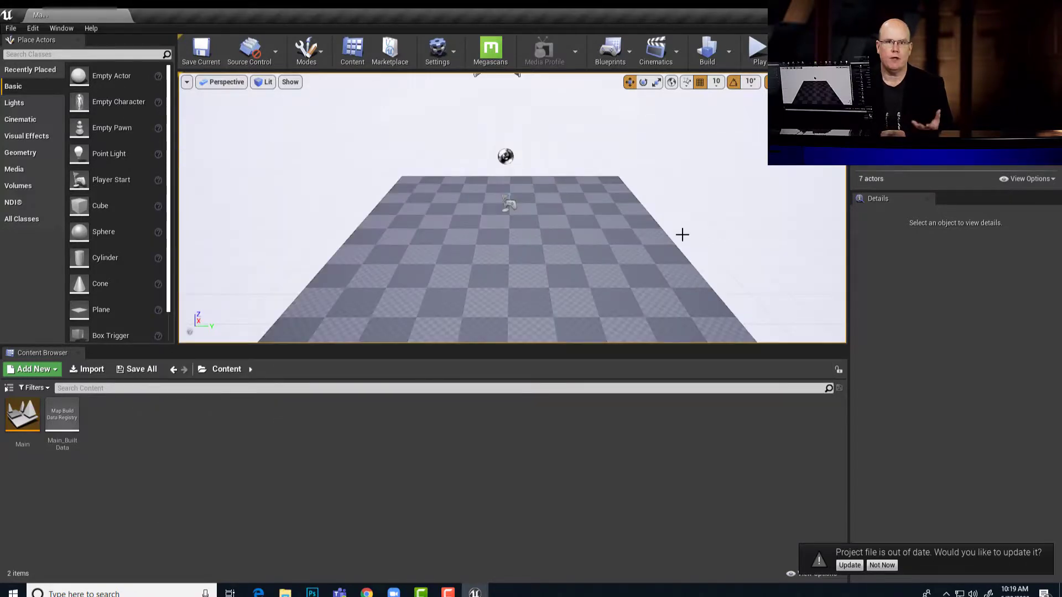